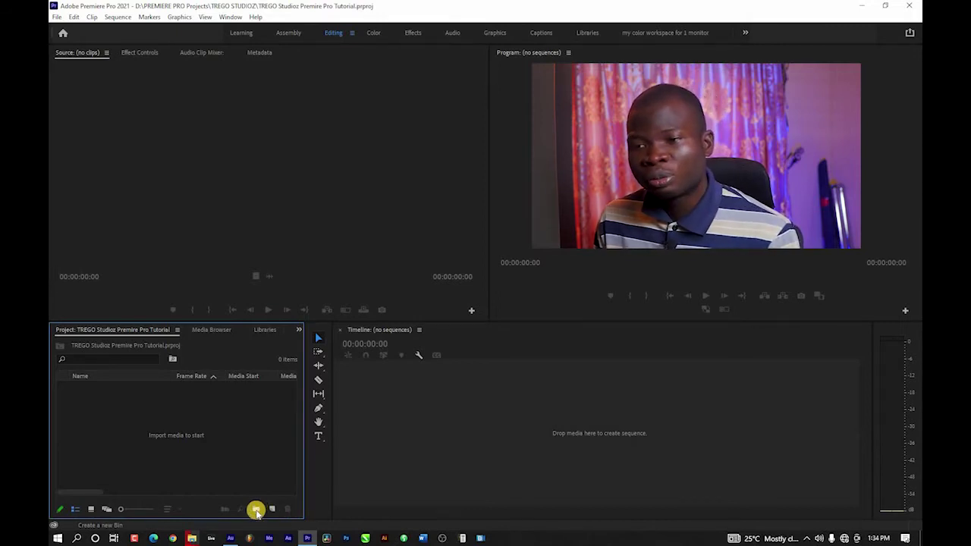
# - Add three new bins named Footages, Audio and Graphics, leaving Footages selected
pyautogui.click(256, 511)
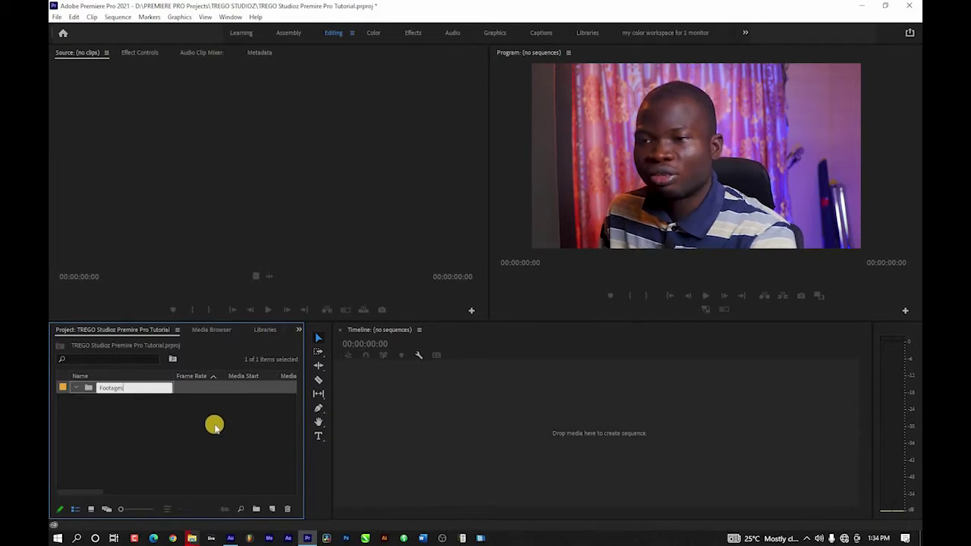
pyautogui.click(167, 420)
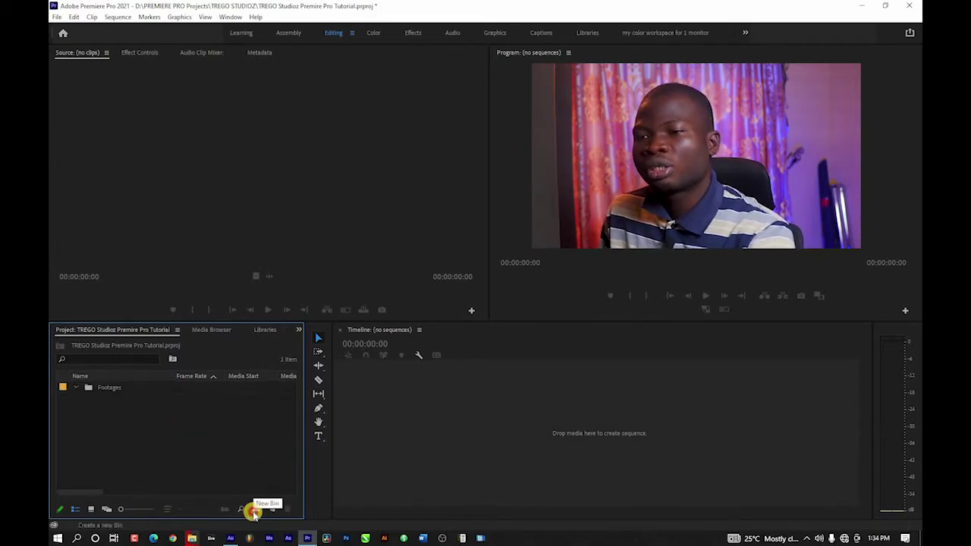
pyautogui.click(252, 512)
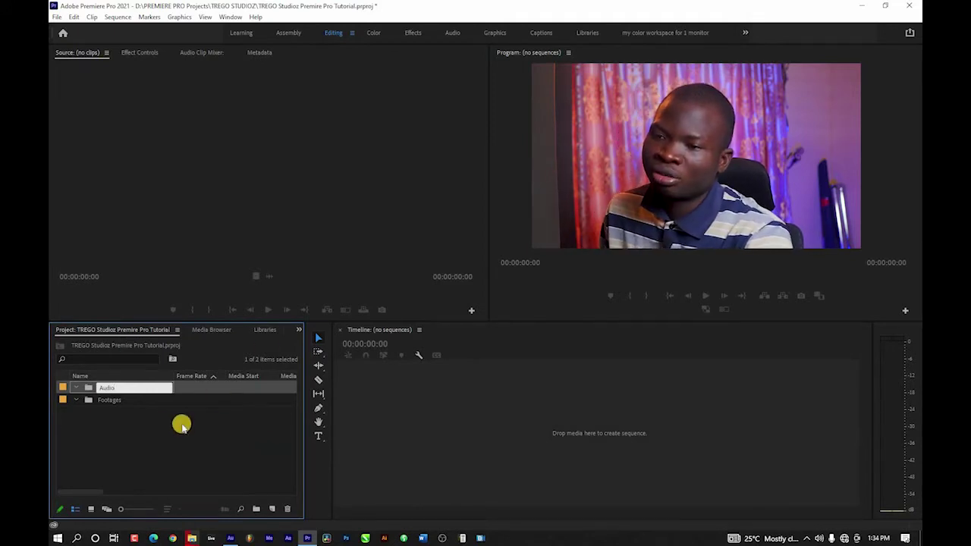
pyautogui.click(153, 423)
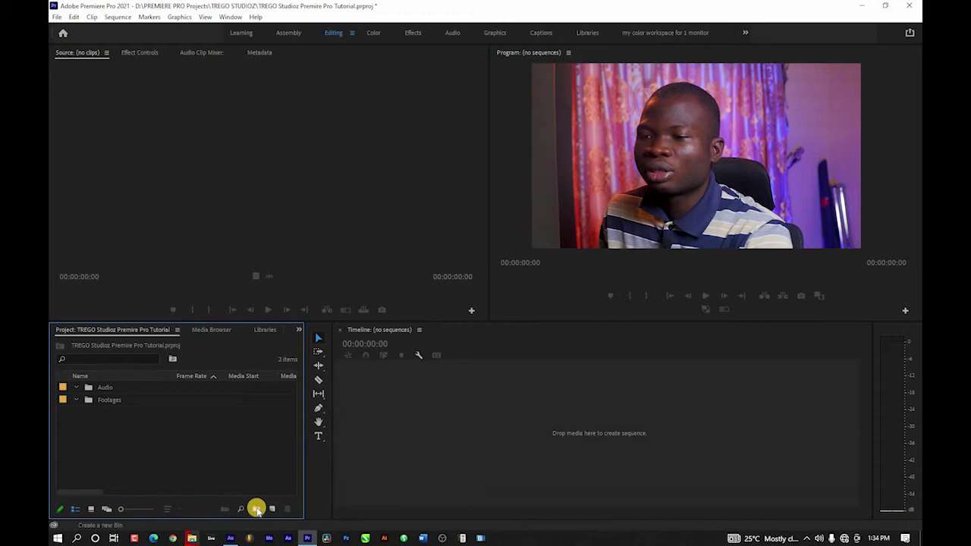
pyautogui.click(256, 508)
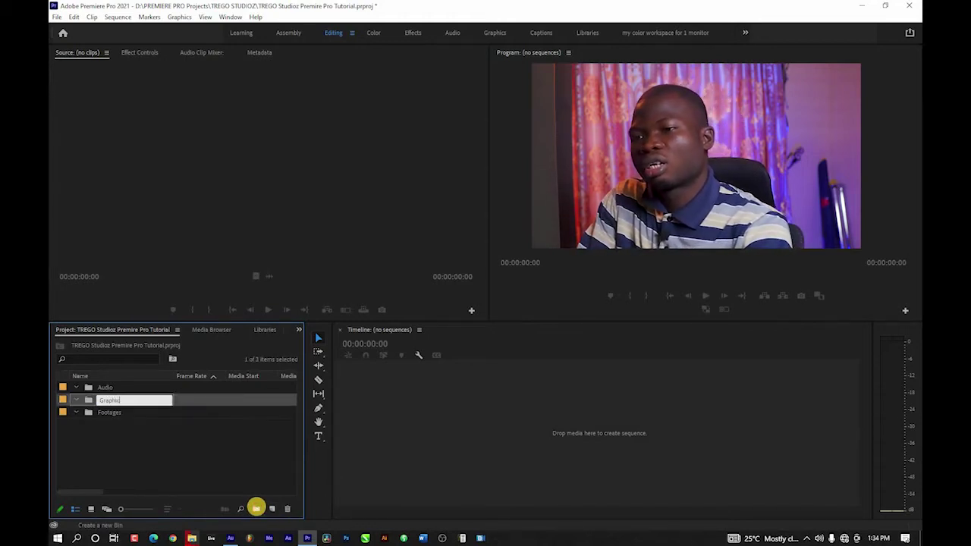
pyautogui.write('Graphics')
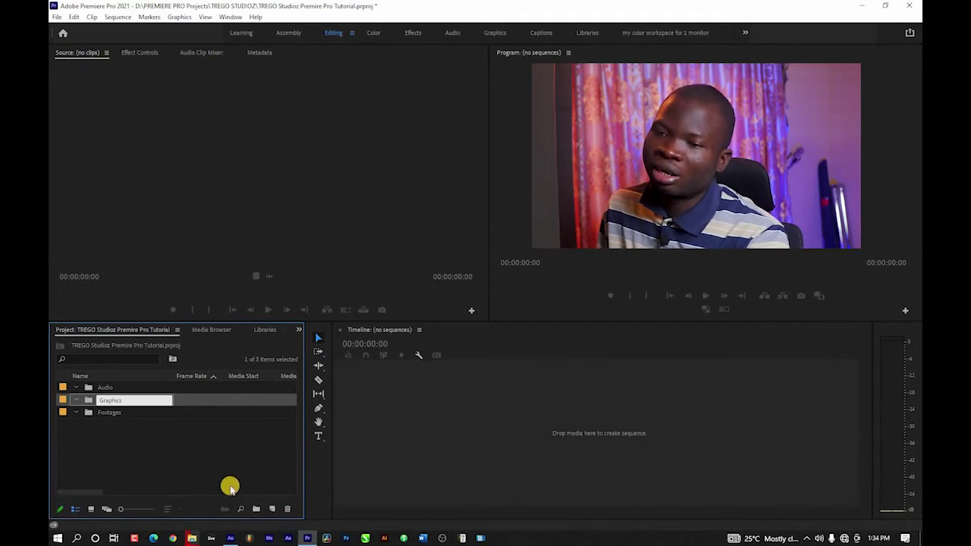
pyautogui.click(157, 442)
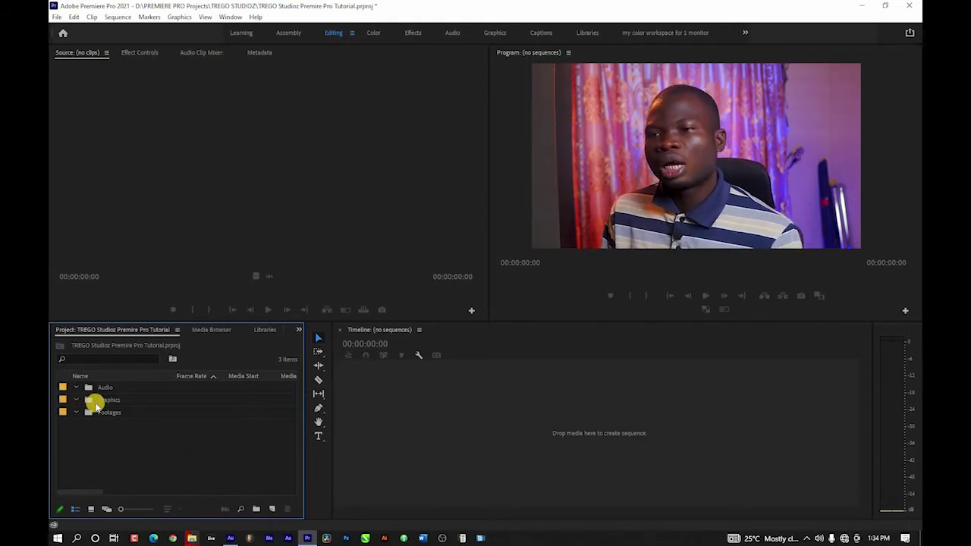
pyautogui.click(104, 411)
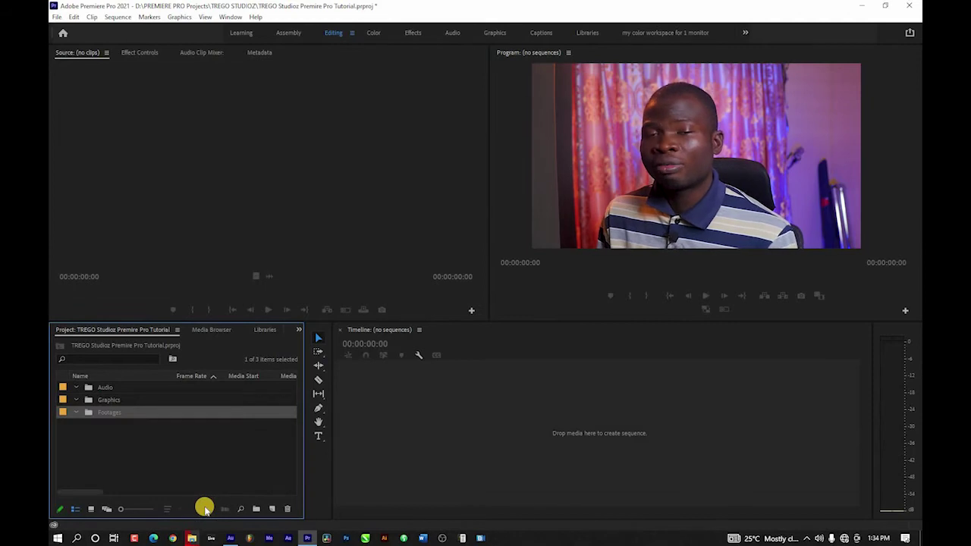
# - Create two bins named cam 1 and cam 2 inside the Footages bin
pyautogui.click(257, 509)
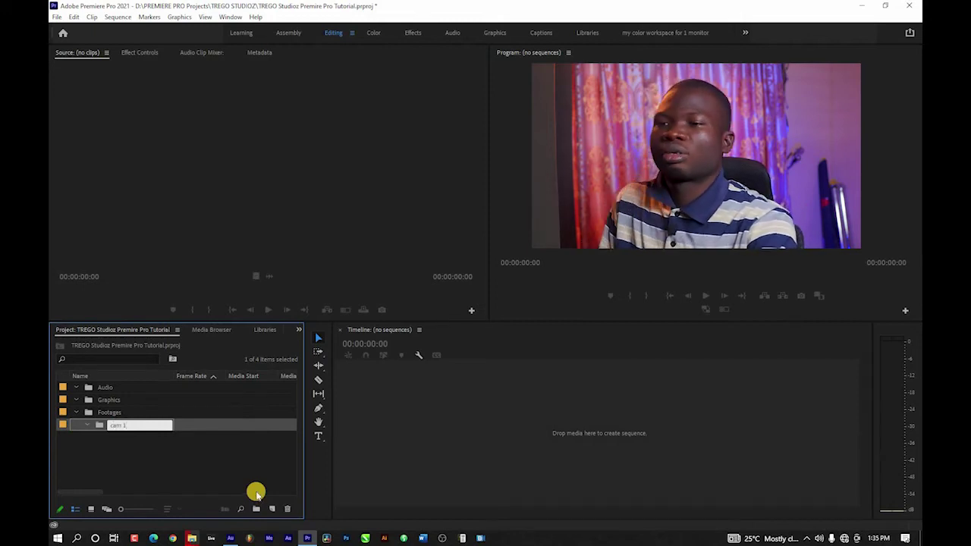
pyautogui.click(102, 412)
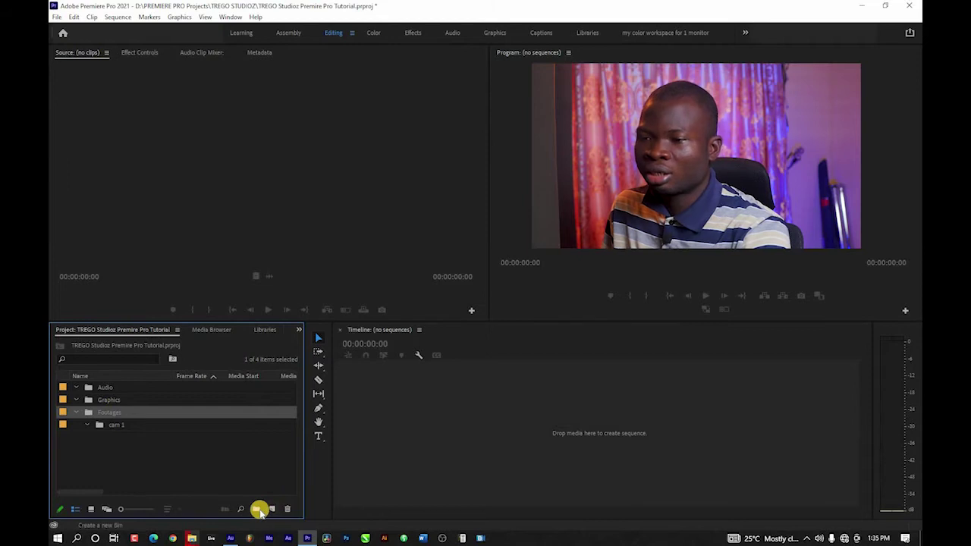
pyautogui.click(258, 510)
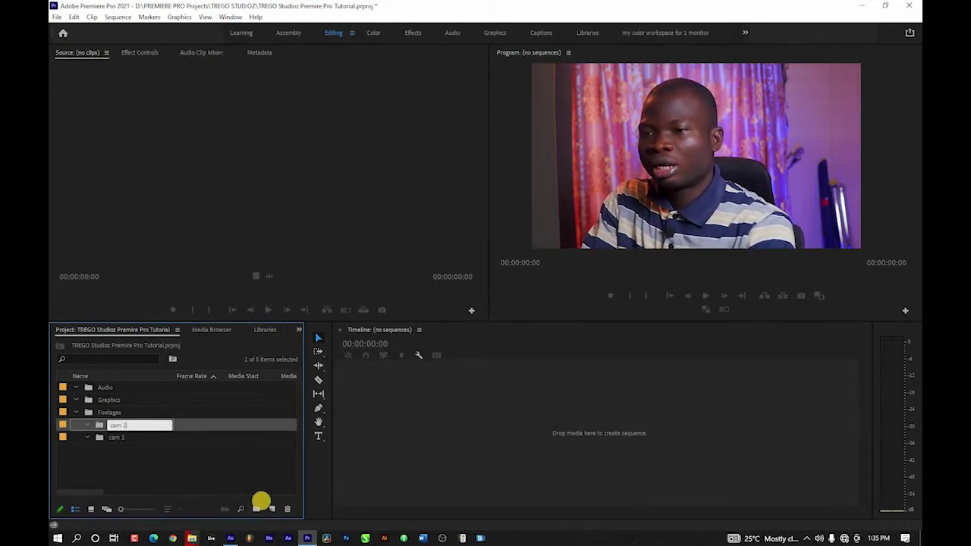
pyautogui.click(109, 412)
# - Add an extra bin nested under cam 2, then undo it
pyautogui.click(120, 426)
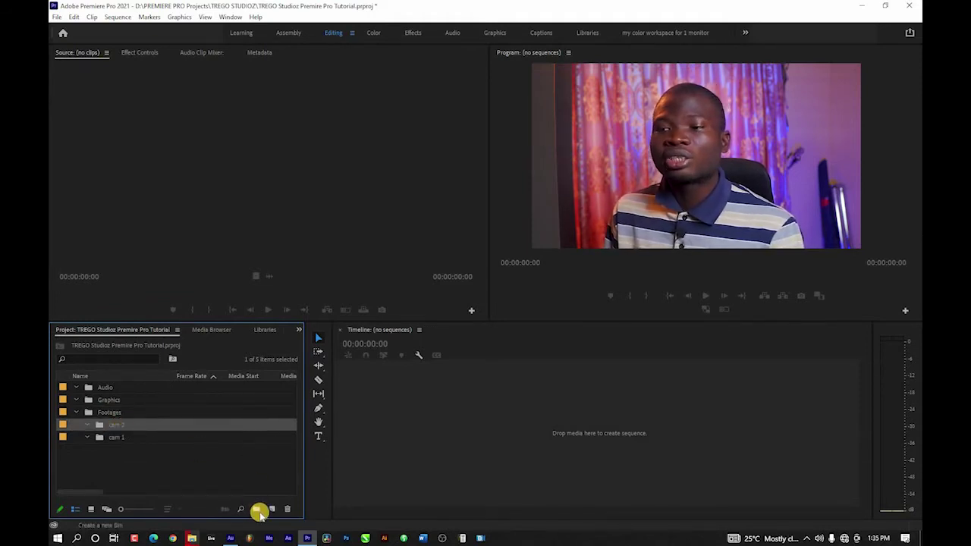
pyautogui.click(259, 511)
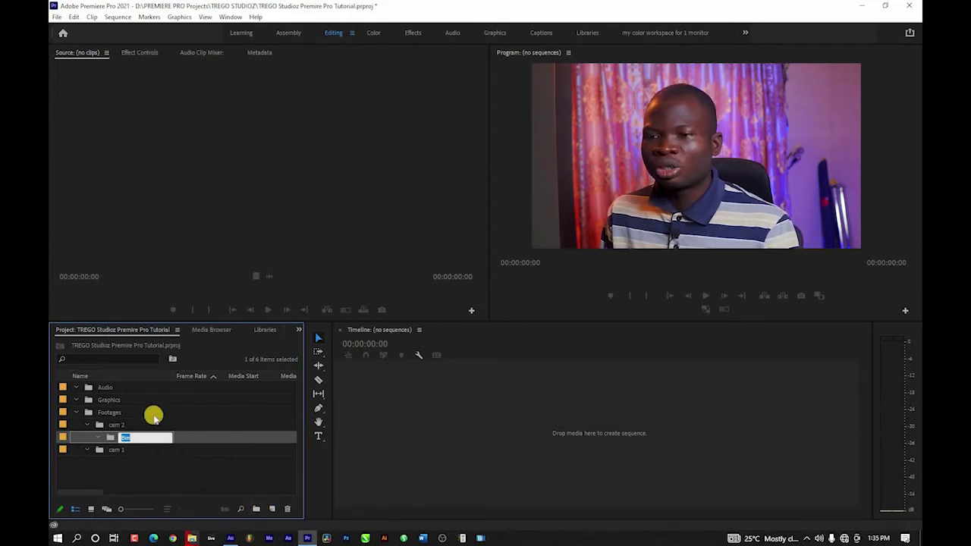
pyautogui.click(123, 422)
pyautogui.hotkey('ctrl', 'z')
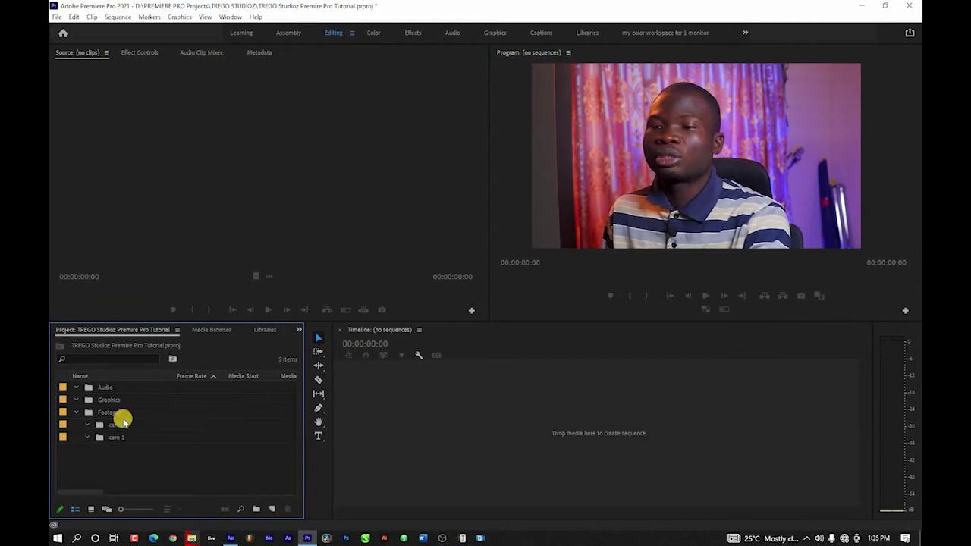
# - Collapse and re-expand the Footages bin, then bring up the File menu
pyautogui.click(76, 412)
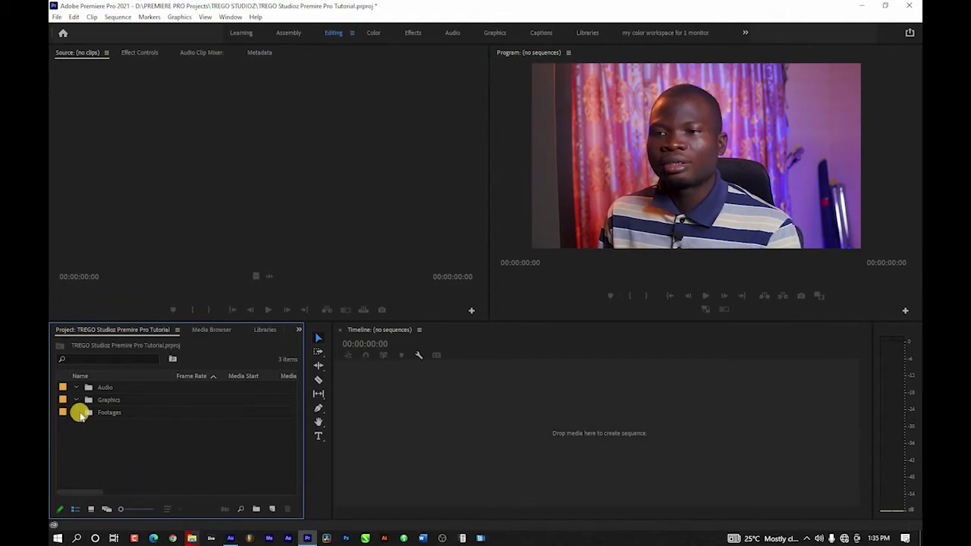
pyautogui.click(76, 413)
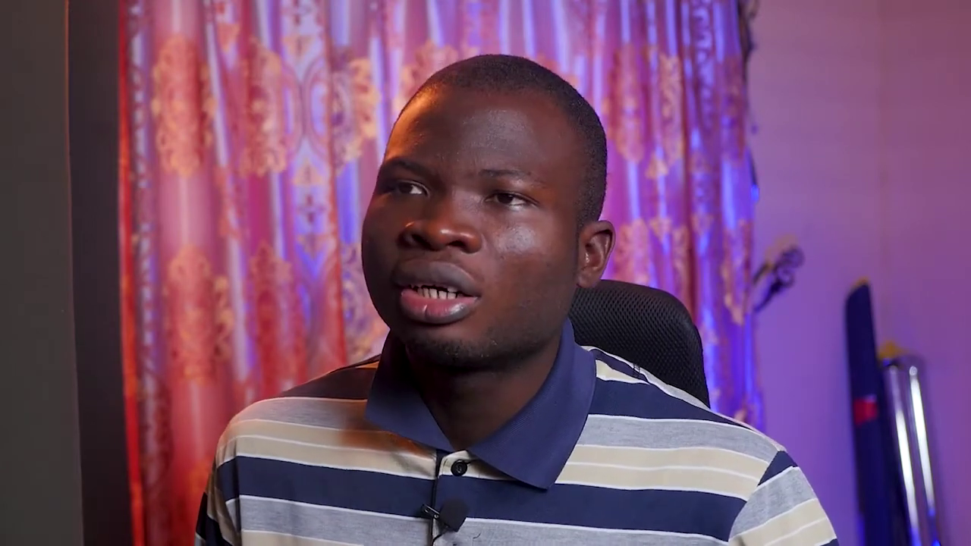
pyautogui.click(57, 18)
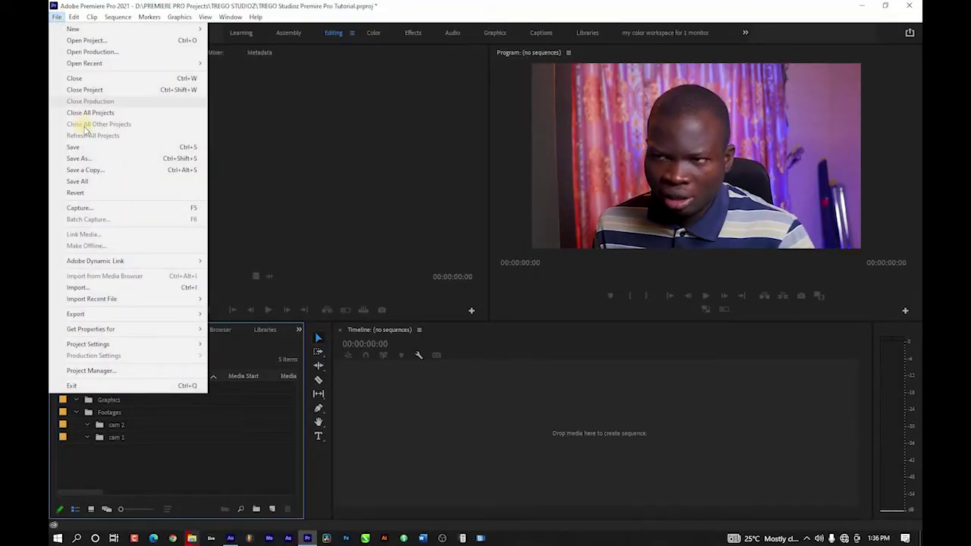
pyautogui.click(154, 288)
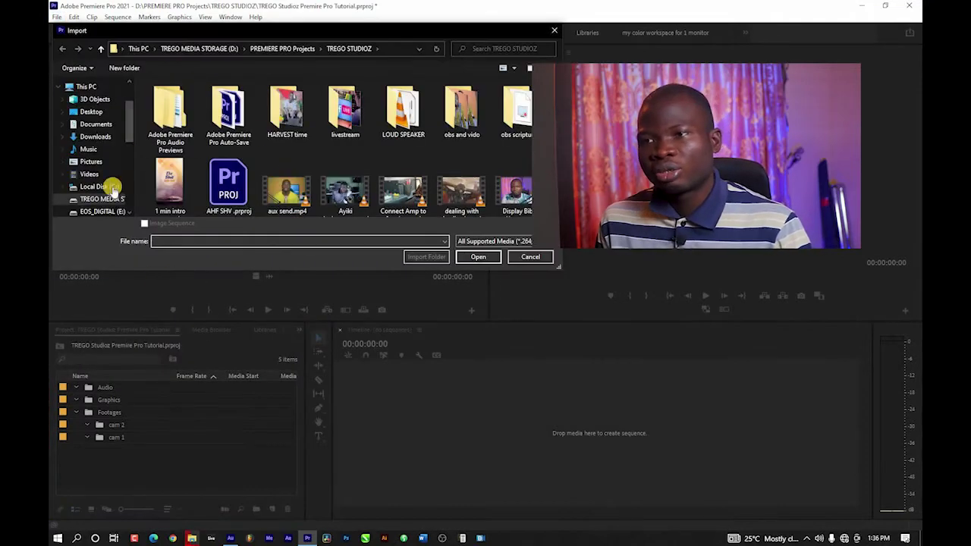
pyautogui.click(530, 256)
pyautogui.hotkey('ctrl', 'i')
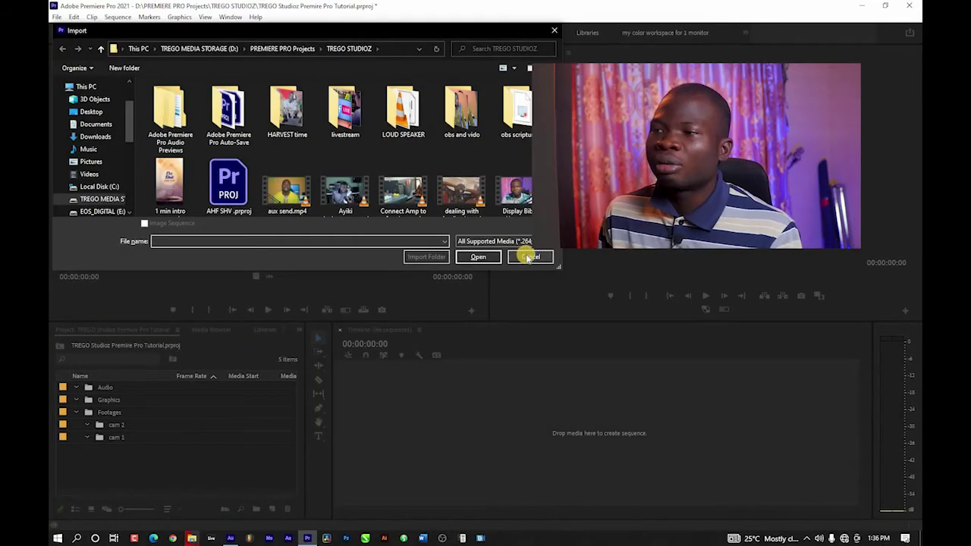
pyautogui.click(527, 256)
pyautogui.rightClick(103, 457)
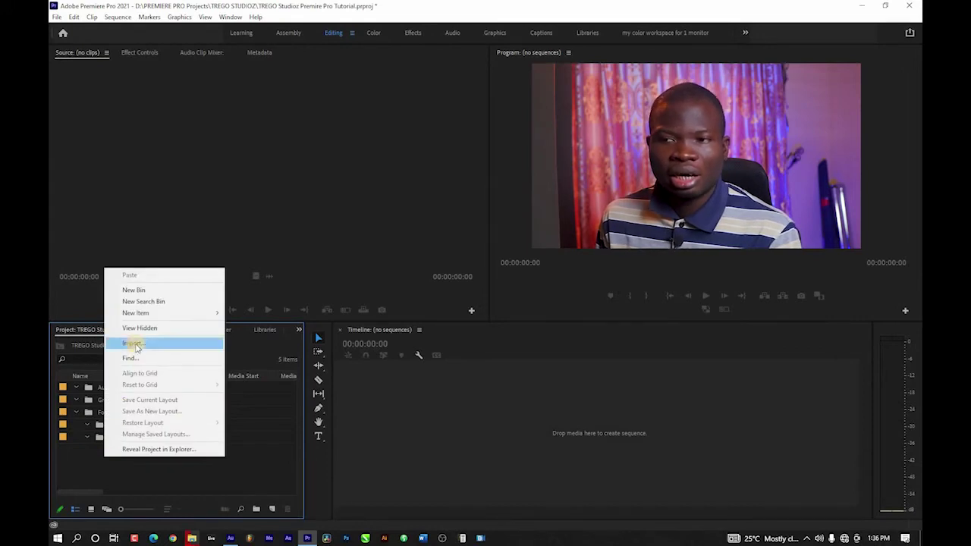
pyautogui.click(76, 471)
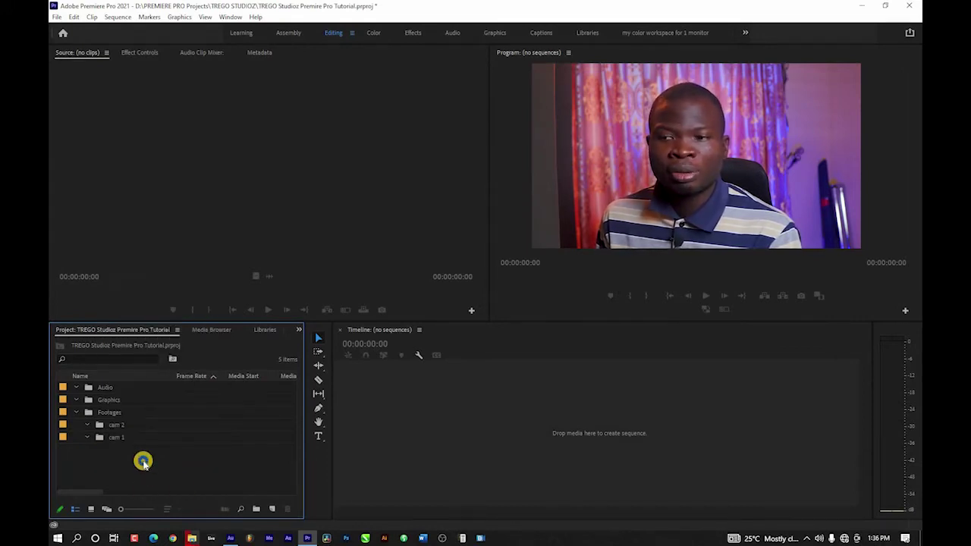
pyautogui.rightClick(143, 459)
pyautogui.click(182, 351)
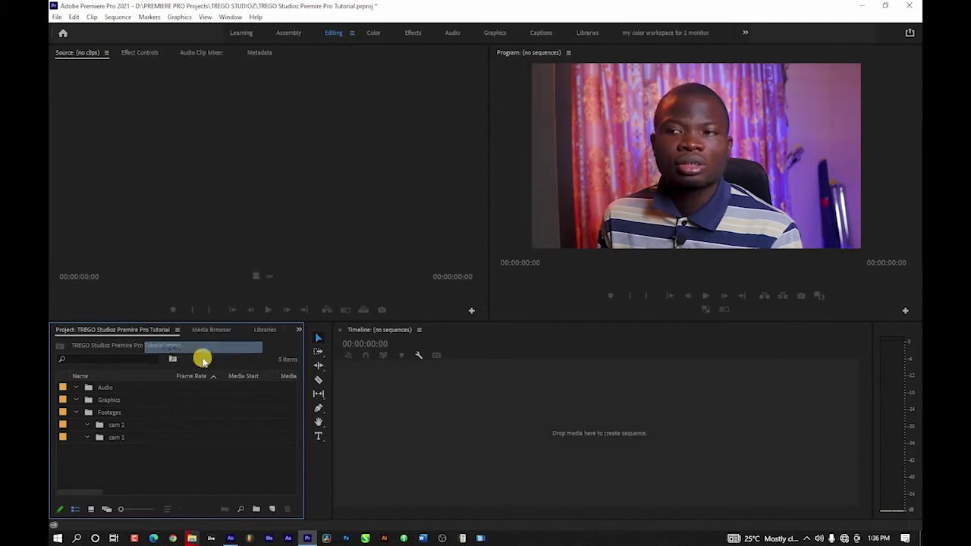
pyautogui.click(532, 258)
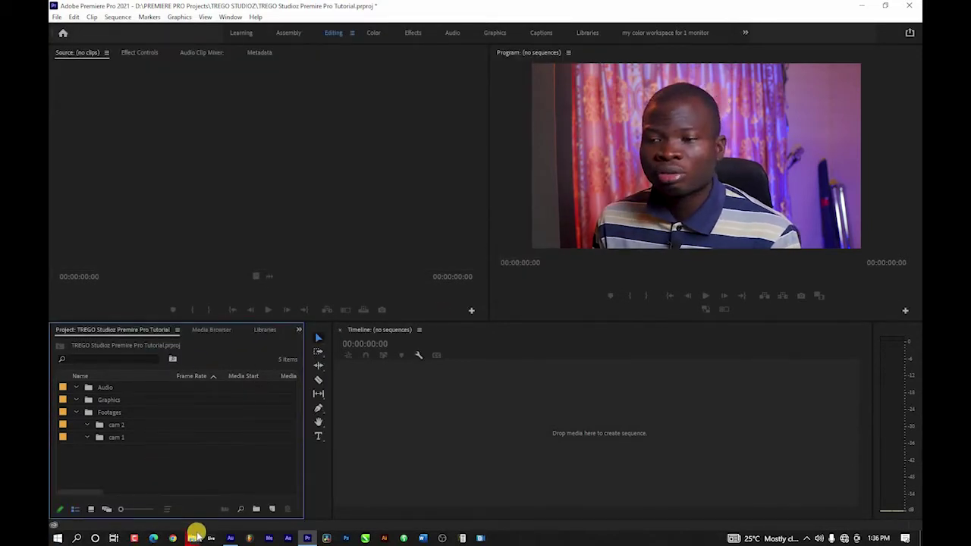
pyautogui.moveTo(192, 534)
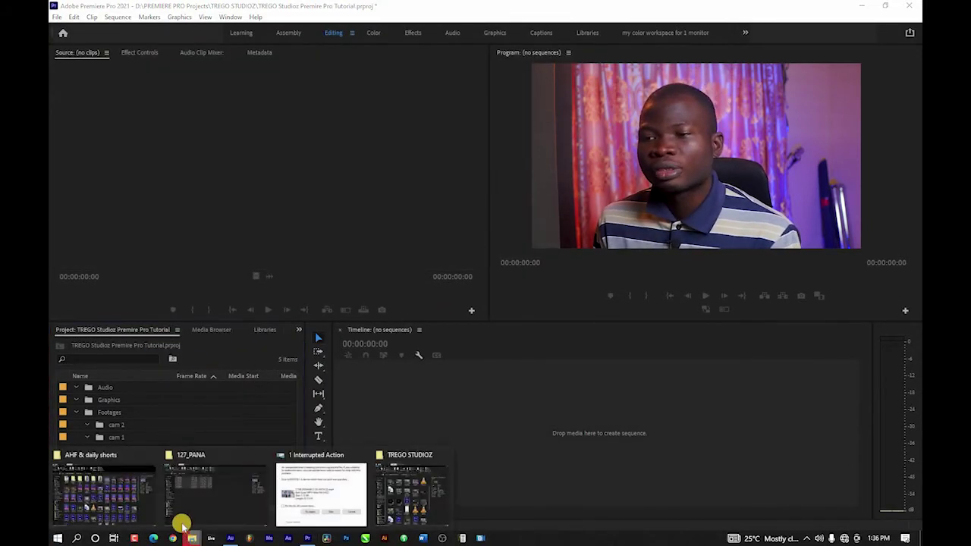
# - Select all nine MOV clips in the 127_PANA folder and drag them into Premiere's cam 1 bin
pyautogui.click(222, 495)
pyautogui.click(236, 267)
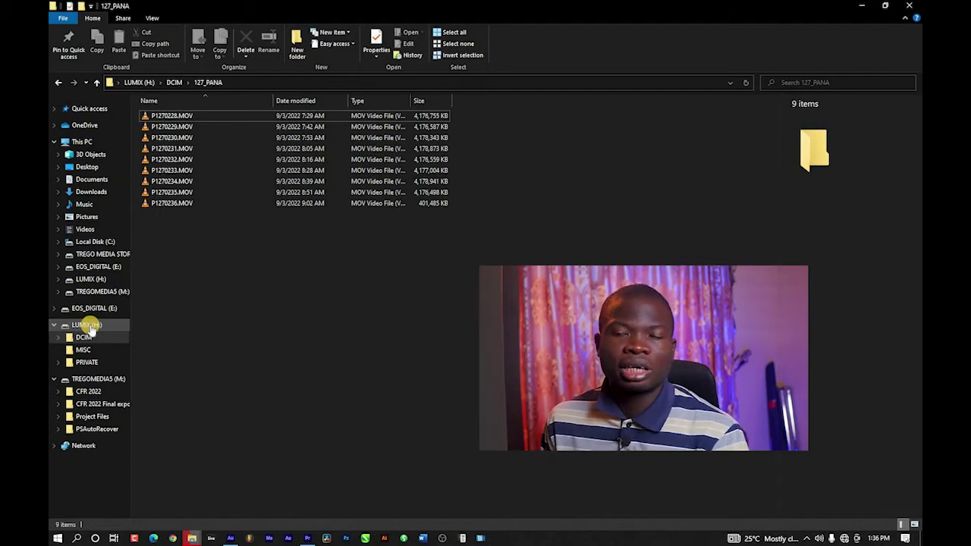
pyautogui.moveTo(188, 265); pyautogui.dragTo(194, 209)
pyautogui.click(195, 239)
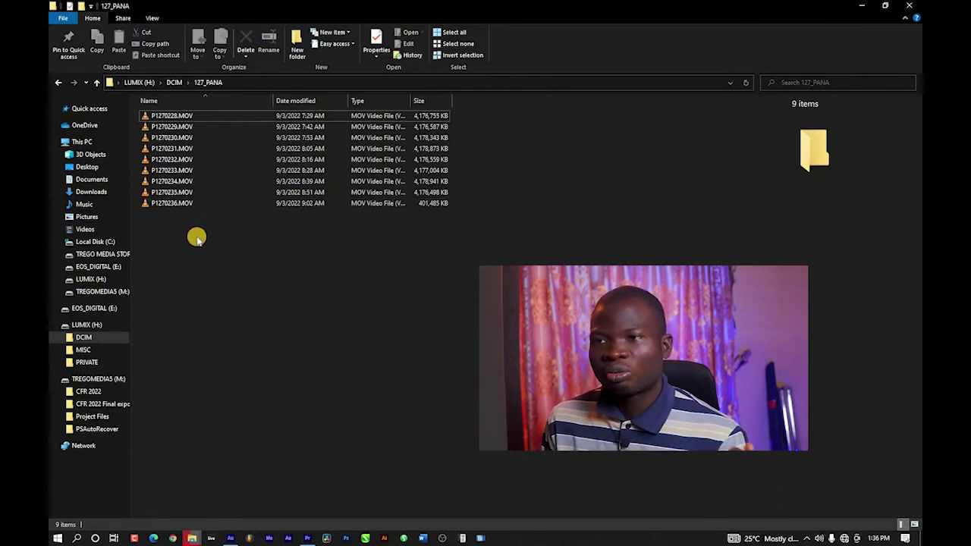
pyautogui.moveTo(203, 241); pyautogui.dragTo(217, 99)
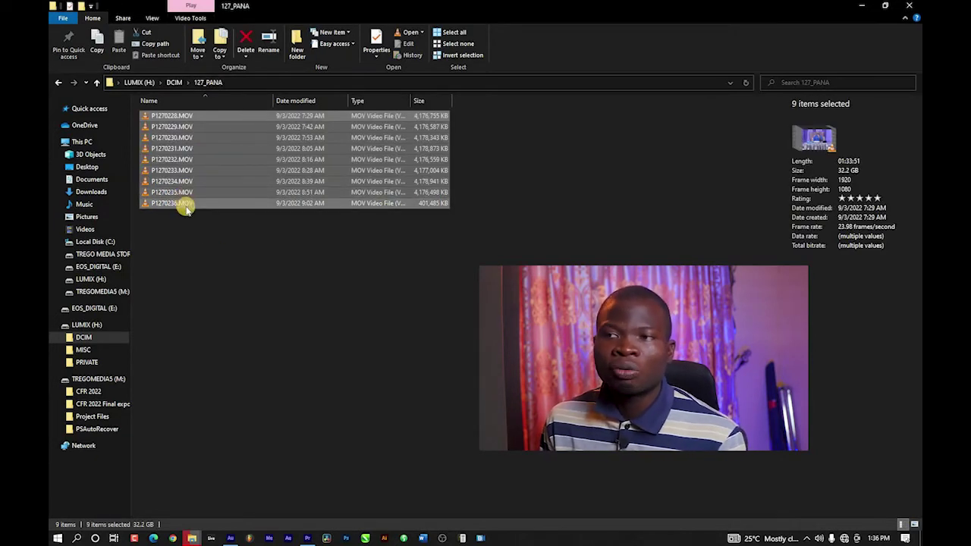
pyautogui.moveTo(184, 206); pyautogui.dragTo(152, 442)
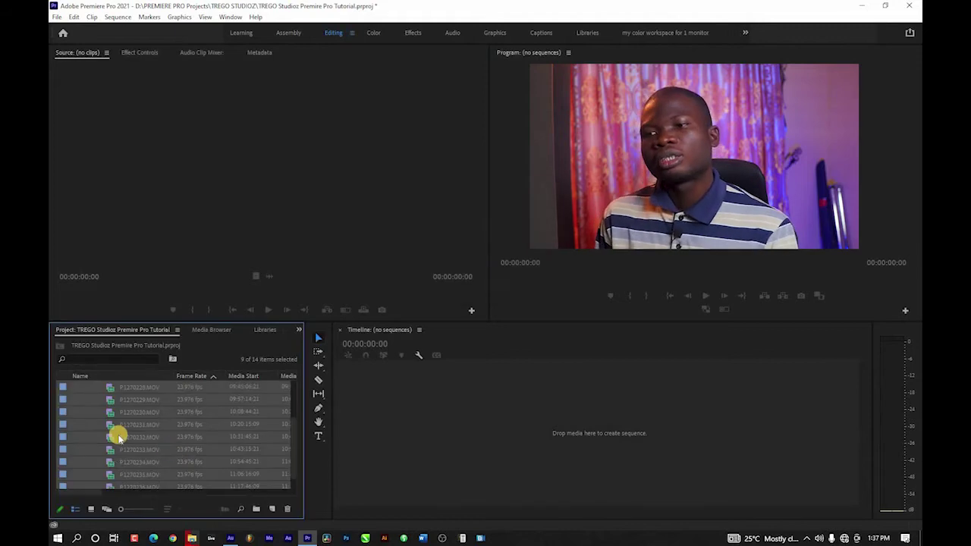
# - Expand the cam 1 bin to check the nine P127 clips, then fold it closed
pyautogui.scroll(2, 117, 432)
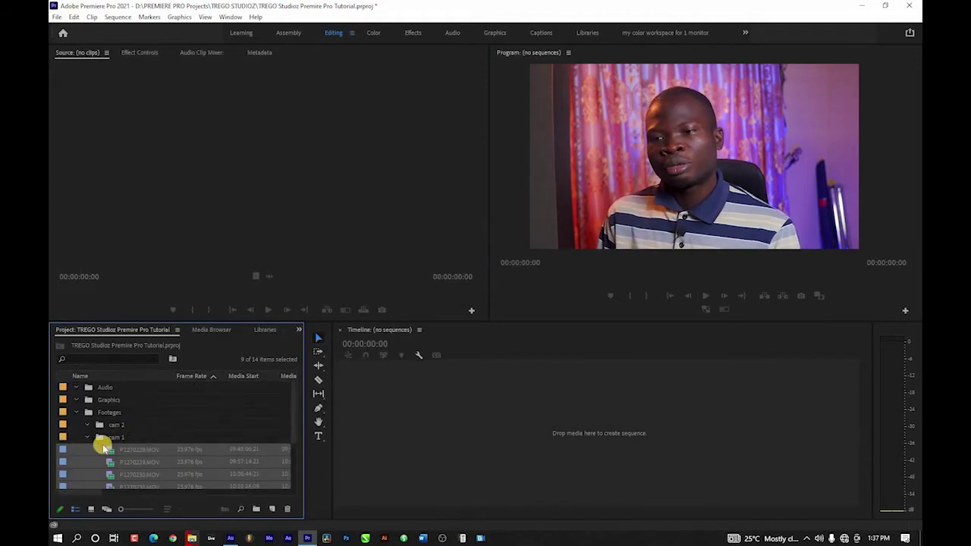
pyautogui.click(88, 438)
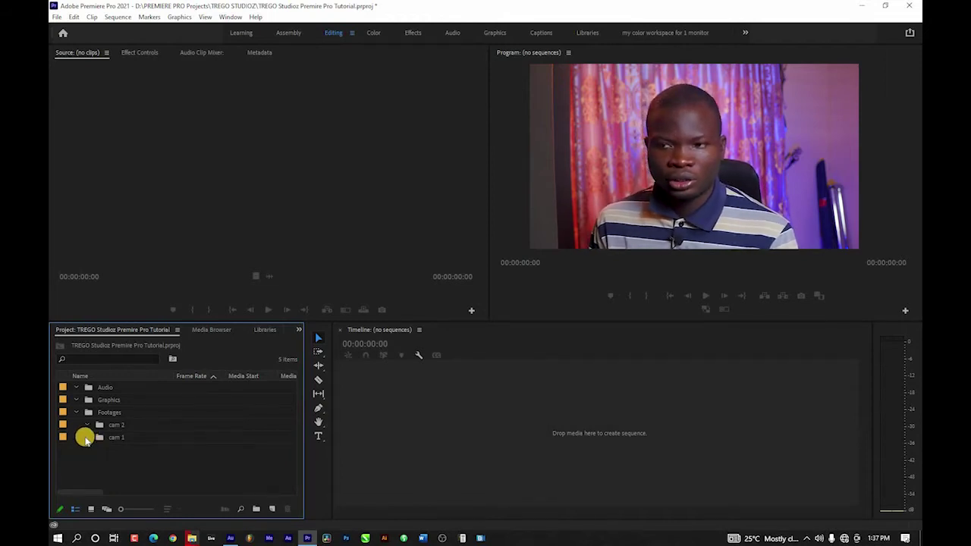
pyautogui.click(87, 438)
pyautogui.click(88, 438)
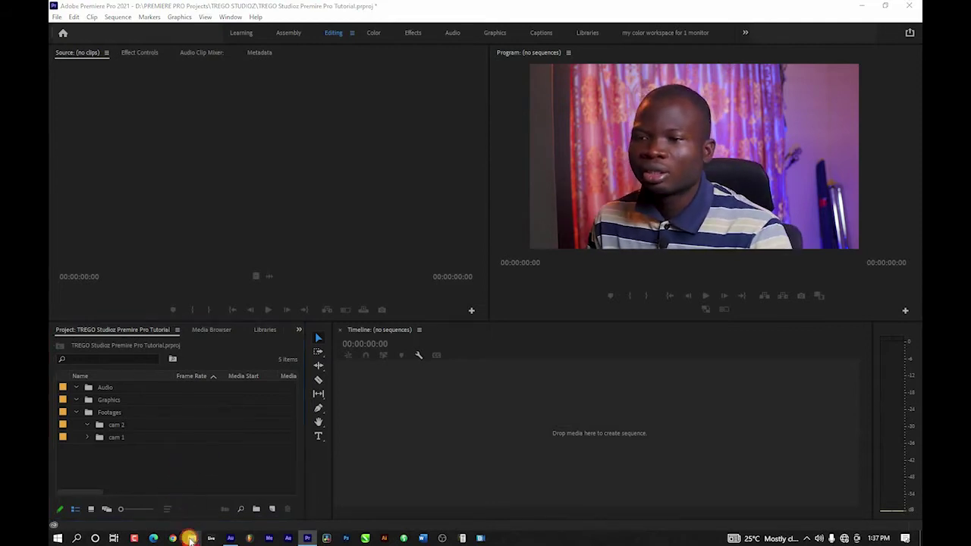
# - Go to EOS_DIGITAL (E:) > DCIM > 100CANON and drag all 13 MVI clips into the cam 2 bin
pyautogui.moveTo(191, 537)
pyautogui.click(184, 494)
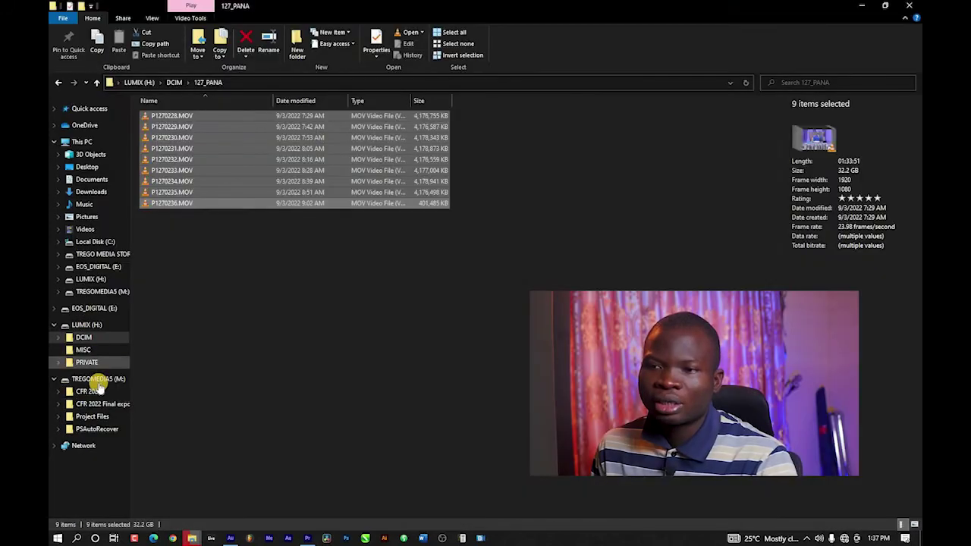
pyautogui.click(95, 310)
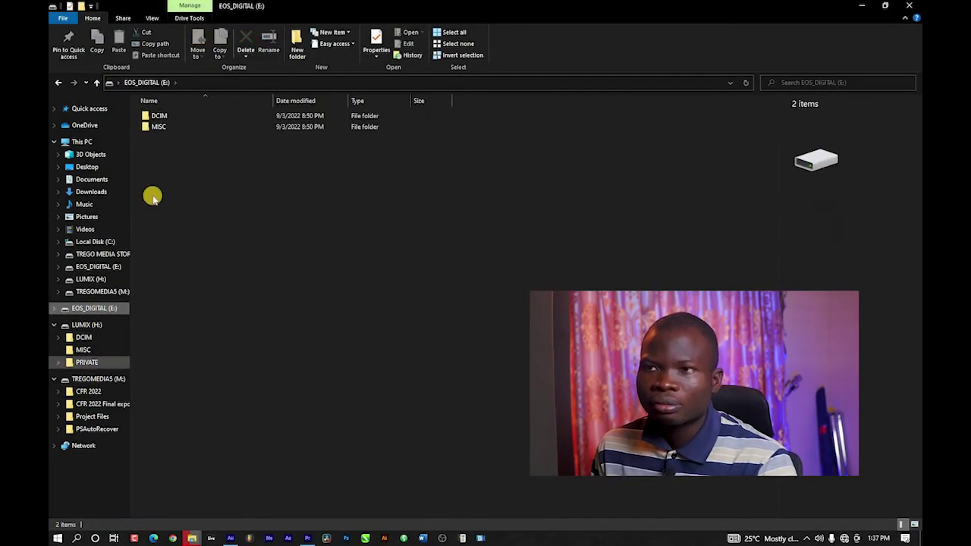
pyautogui.doubleClick(182, 117)
pyautogui.doubleClick(183, 116)
pyautogui.moveTo(223, 282); pyautogui.dragTo(228, 95)
pyautogui.moveTo(220, 214); pyautogui.dragTo(120, 428)
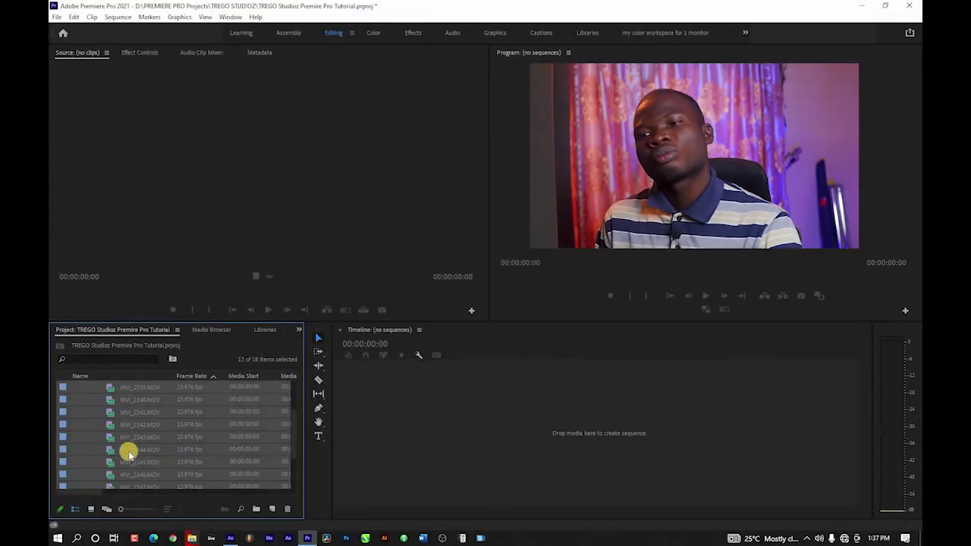
pyautogui.scroll(2, 137, 439)
pyautogui.click(88, 425)
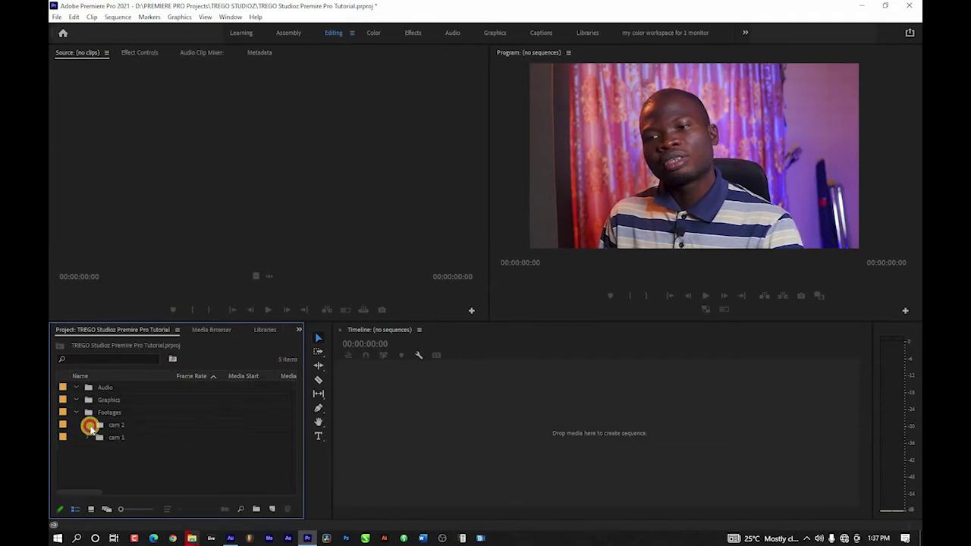
pyautogui.click(88, 438)
pyautogui.click(88, 435)
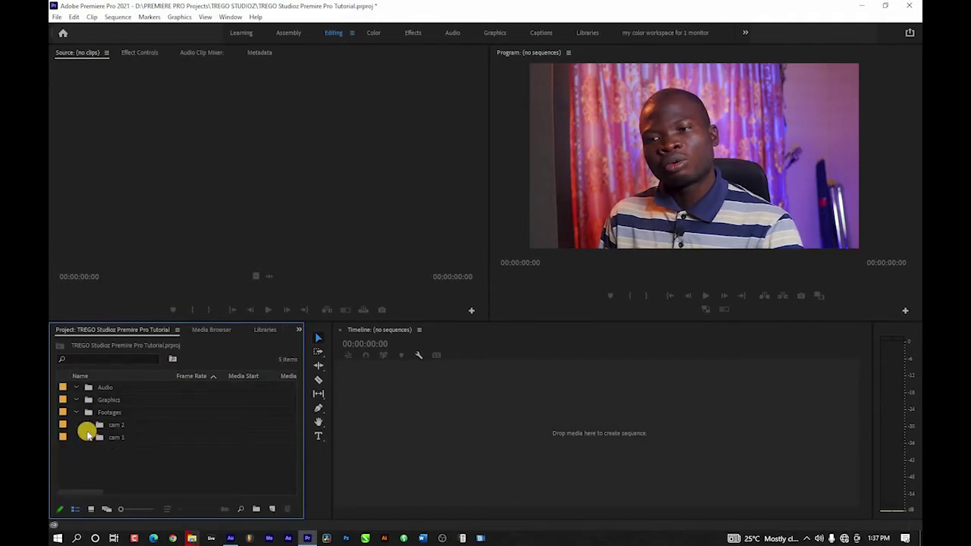
pyautogui.click(88, 427)
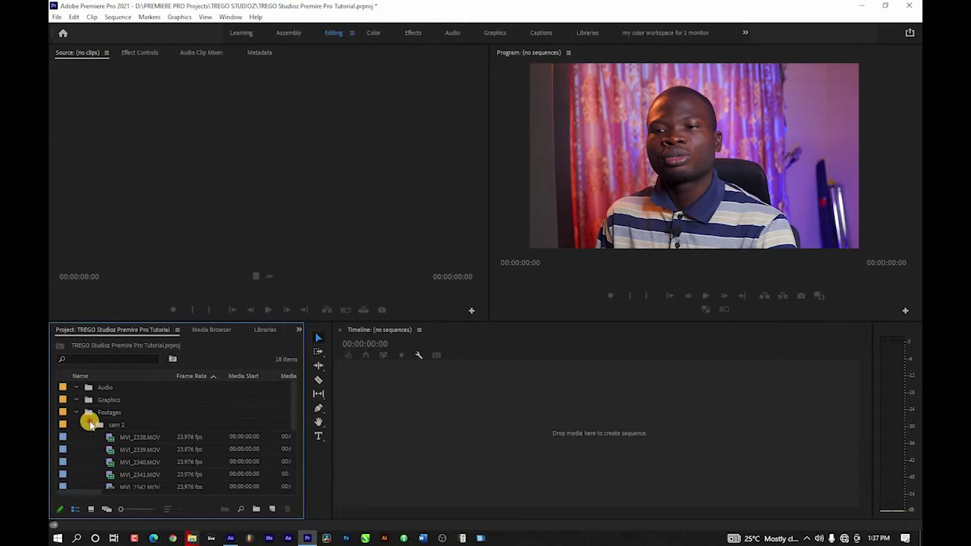
pyautogui.click(88, 425)
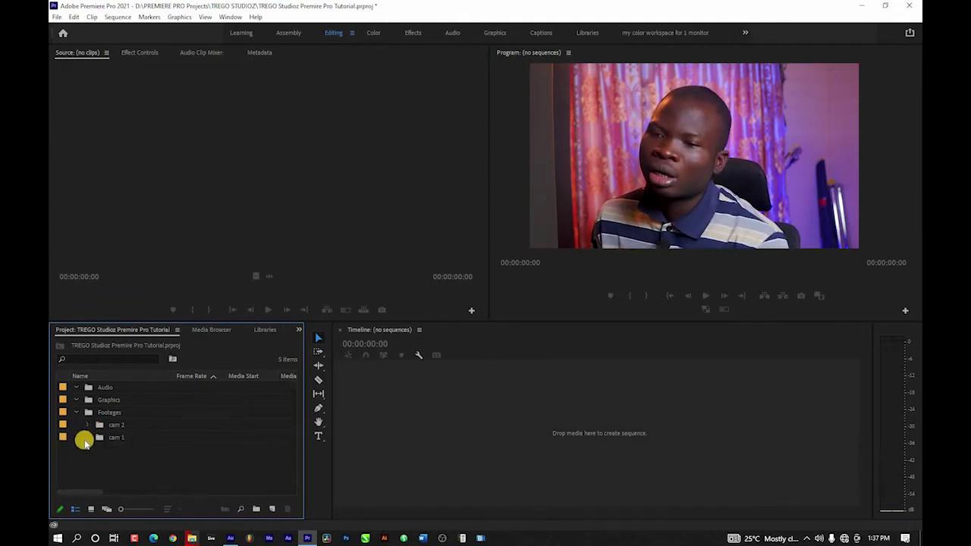
pyautogui.click(87, 438)
pyautogui.click(87, 438)
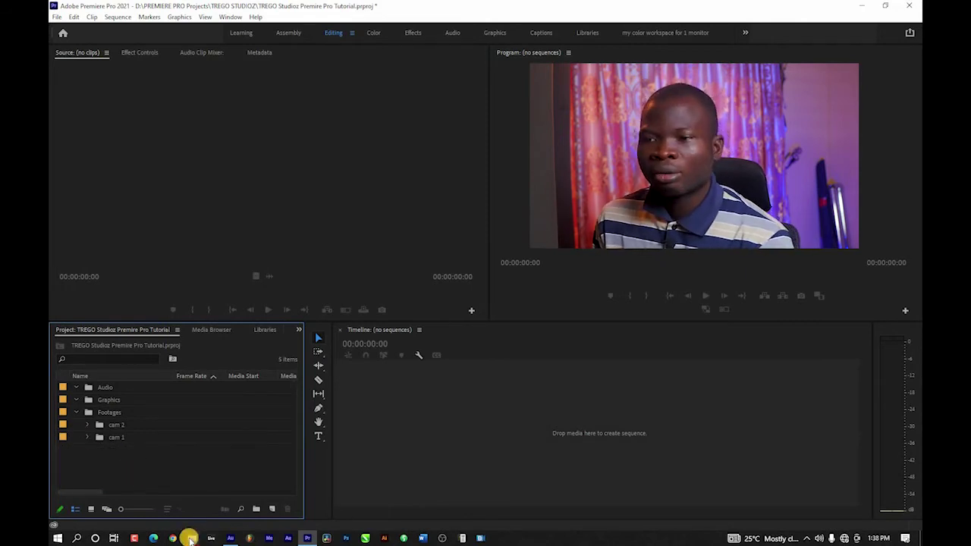
# - Drag the Overcoming Financial Difficulties recording from TREGO MEDIA STORAGE into the Audio bin
pyautogui.moveTo(190, 539)
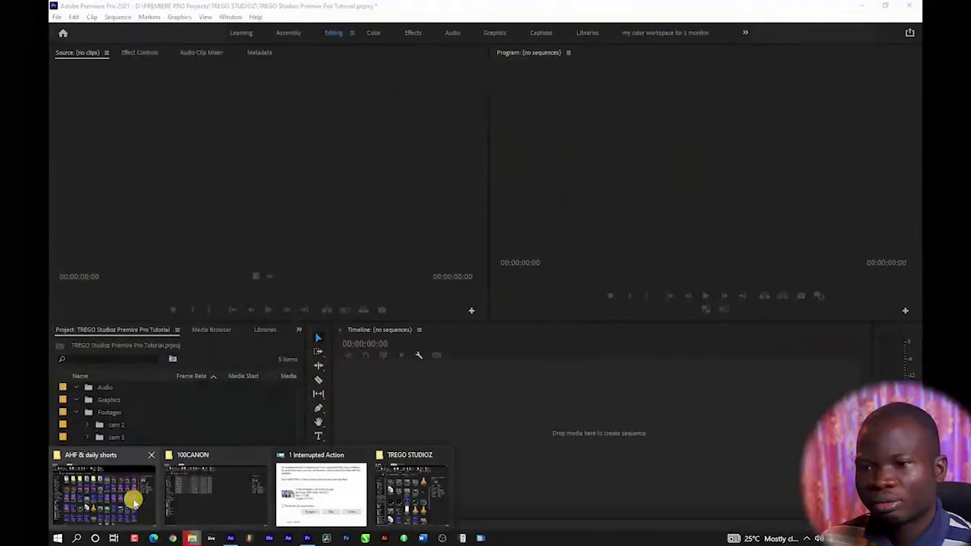
pyautogui.click(129, 499)
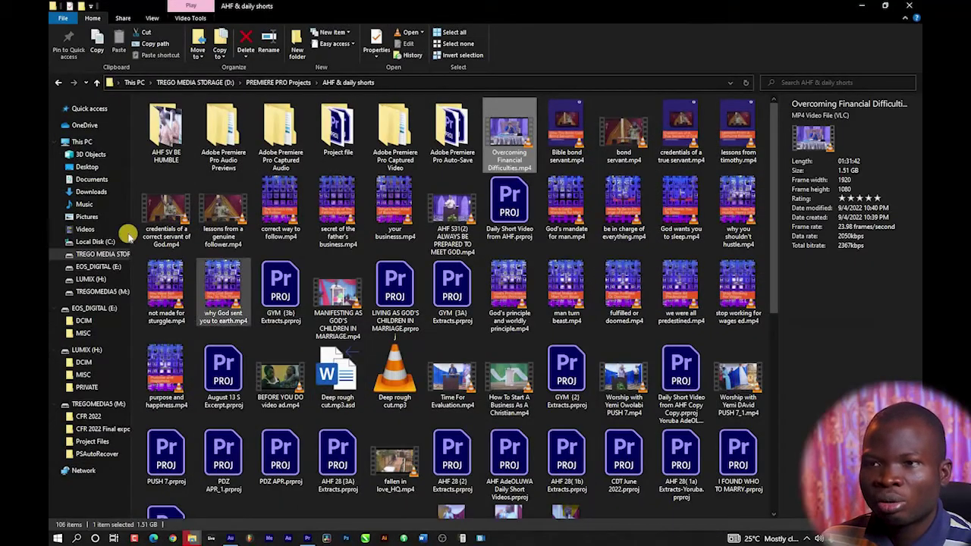
pyautogui.click(108, 254)
pyautogui.moveTo(178, 348); pyautogui.dragTo(109, 382)
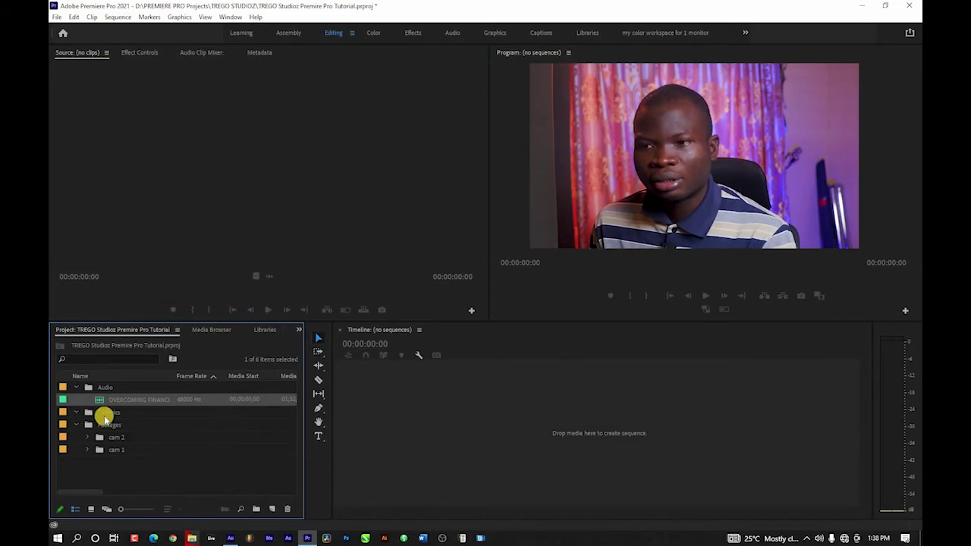
pyautogui.click(103, 414)
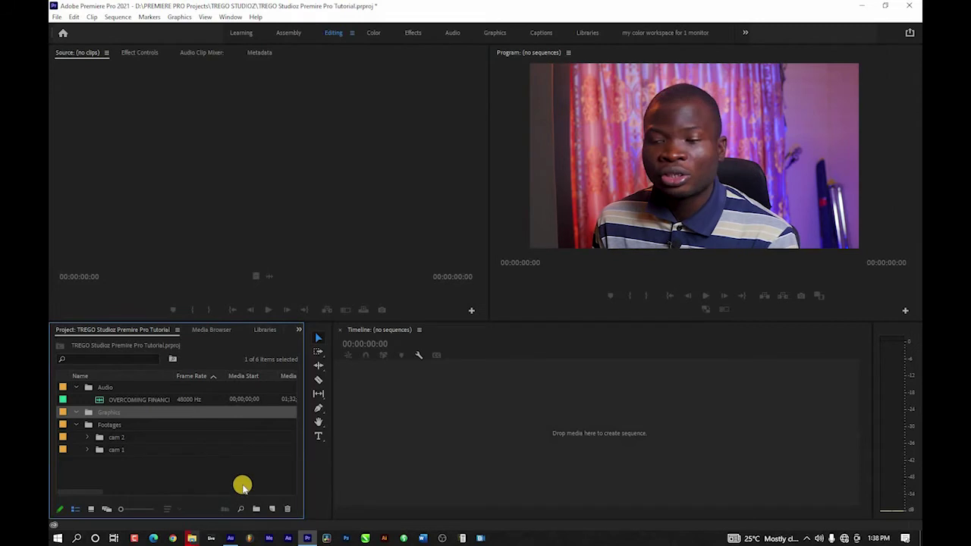
# - Drag Trego intro.avi, ministering.avi and title.avi from the TRego intro folder into the Graphics bin
pyautogui.click(195, 539)
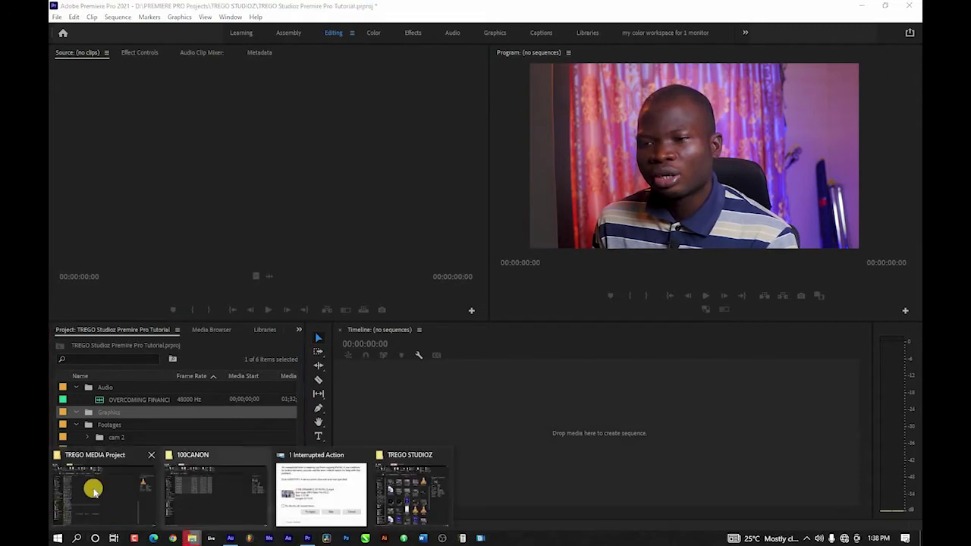
pyautogui.click(93, 486)
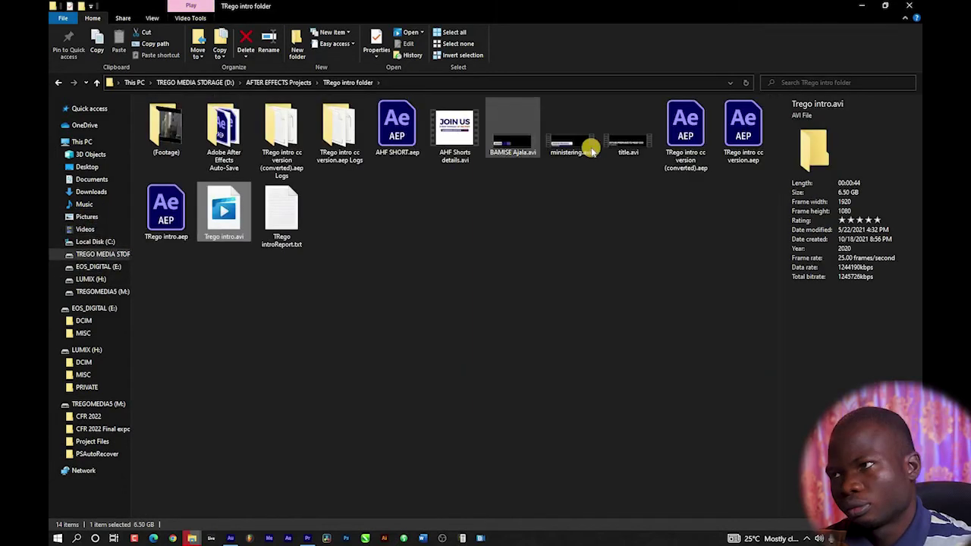
pyautogui.click(573, 142)
pyautogui.keyDown('ctrl'); pyautogui.click(630, 146); pyautogui.keyUp('ctrl')
pyautogui.moveTo(585, 136); pyautogui.dragTo(108, 410)
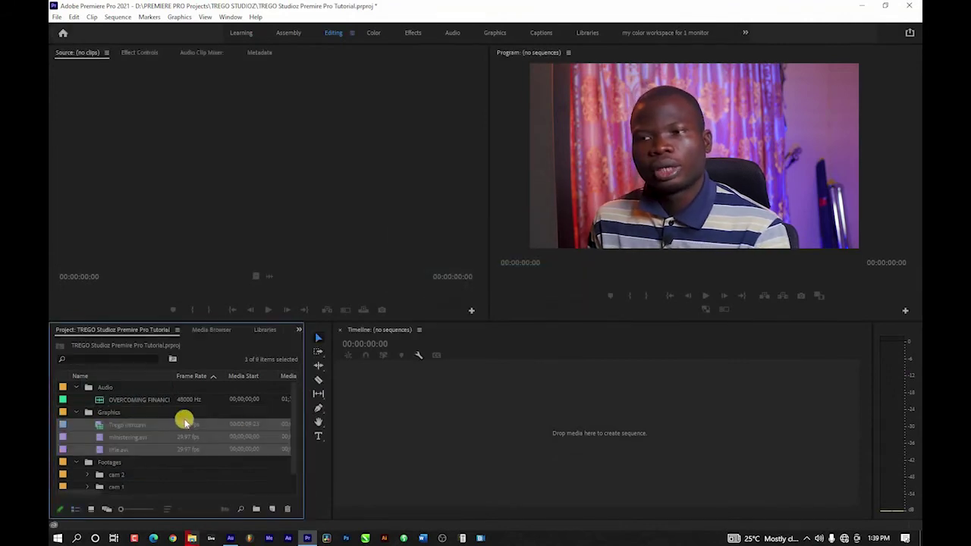
# - Collapse the Graphics and Audio bins in the Project panel
pyautogui.click(76, 413)
pyautogui.click(76, 387)
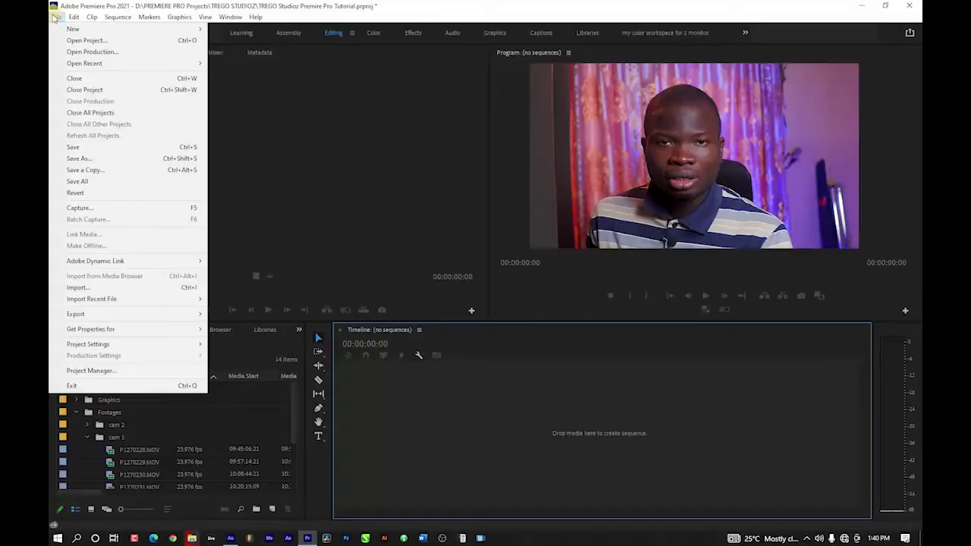
pyautogui.moveTo(176, 30)
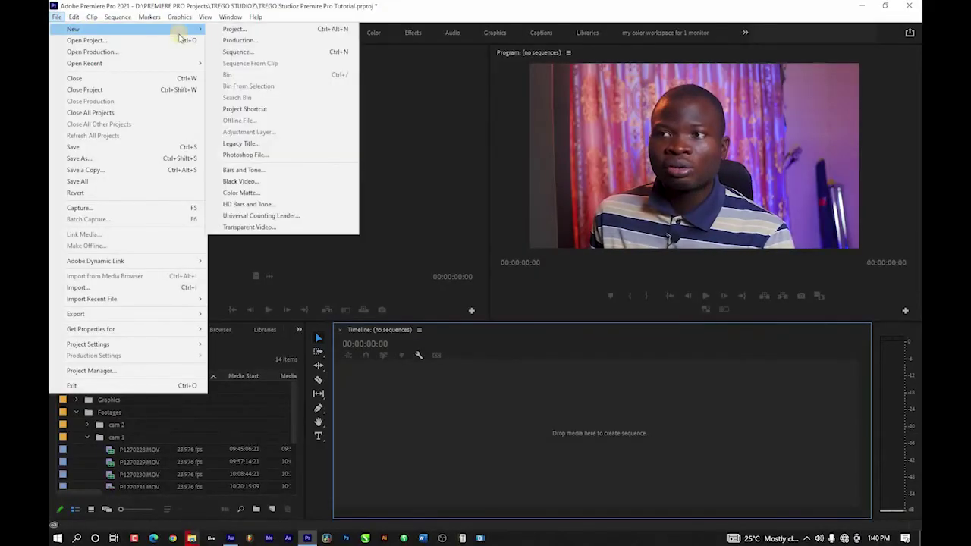
pyautogui.click(239, 53)
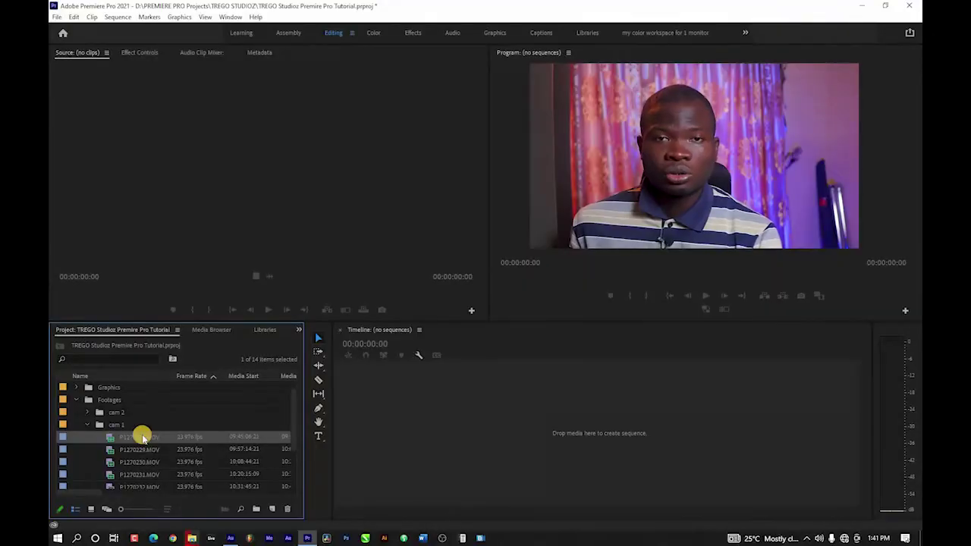
# - Build a new sequence from the P1270228.MOV clip using New Sequence From Clip
pyautogui.rightClick(130, 438)
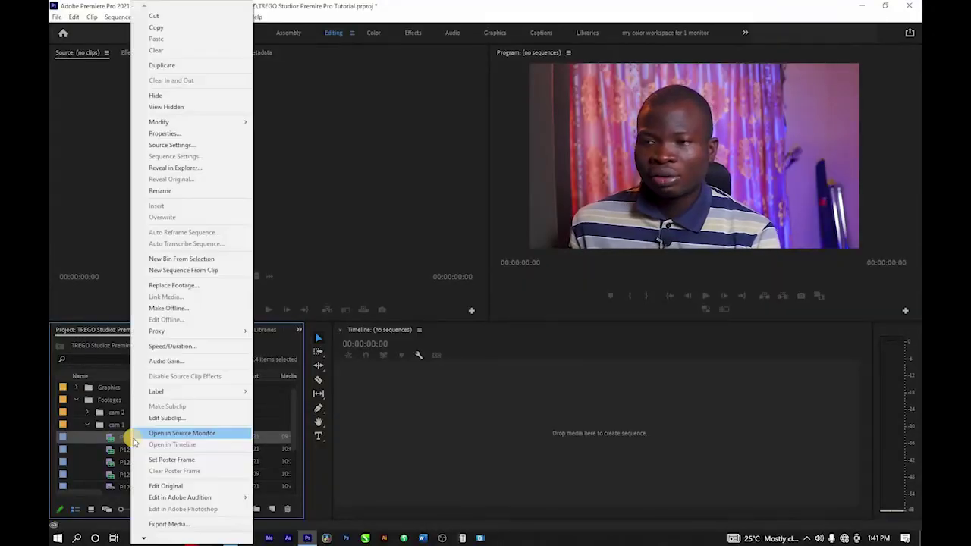
pyautogui.click(184, 270)
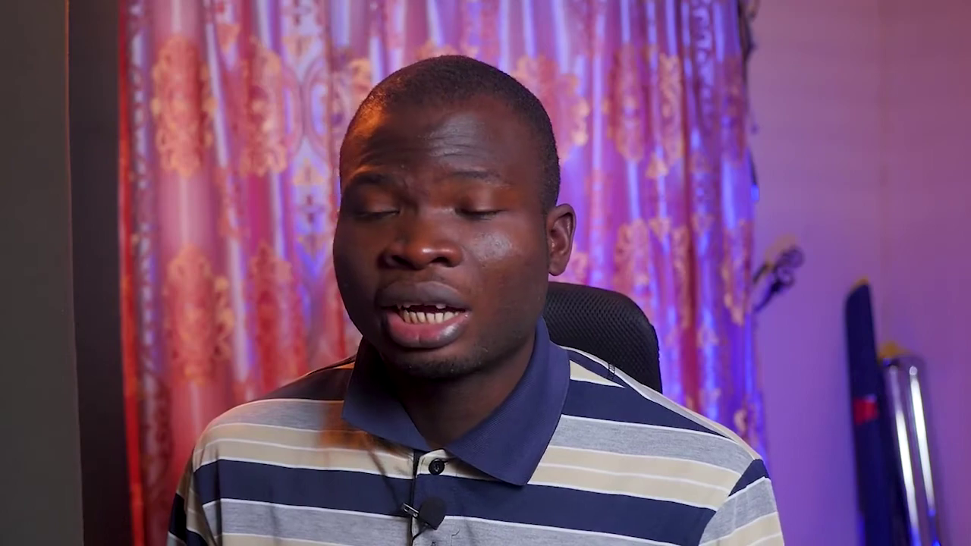
# - Select the P1270228 sequence in the Project panel and start renaming it to Sermon Edit
pyautogui.click(135, 438)
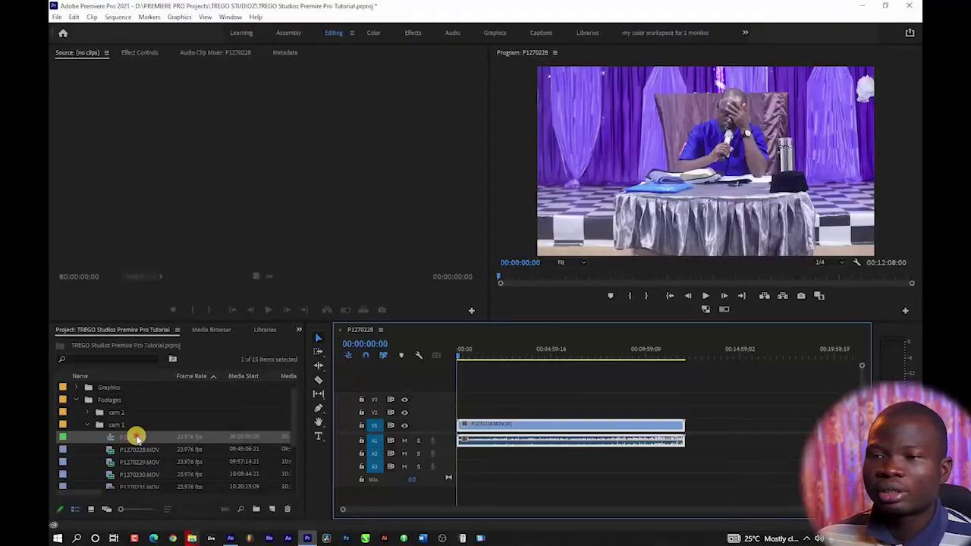
pyautogui.click(135, 438)
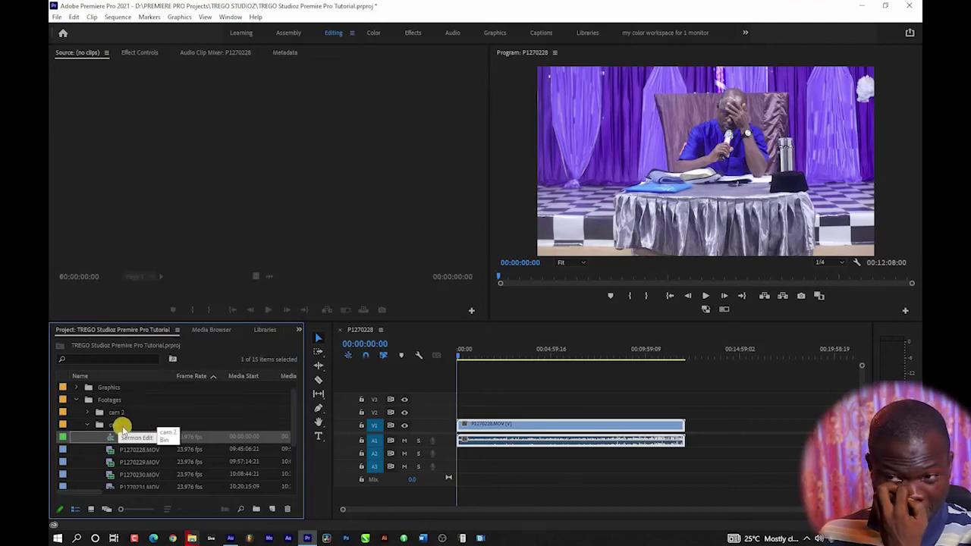
# - Confirm the Sermon Edit name and collapse the Footages bin
pyautogui.press('Return')
pyautogui.scroll(-1, 108, 434)
pyautogui.scroll(2, 108, 434)
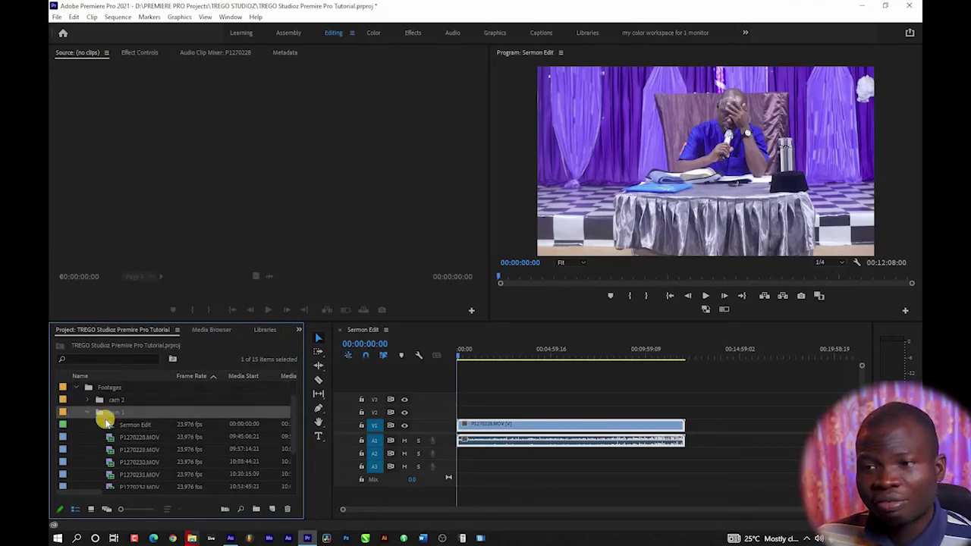
pyautogui.click(74, 414)
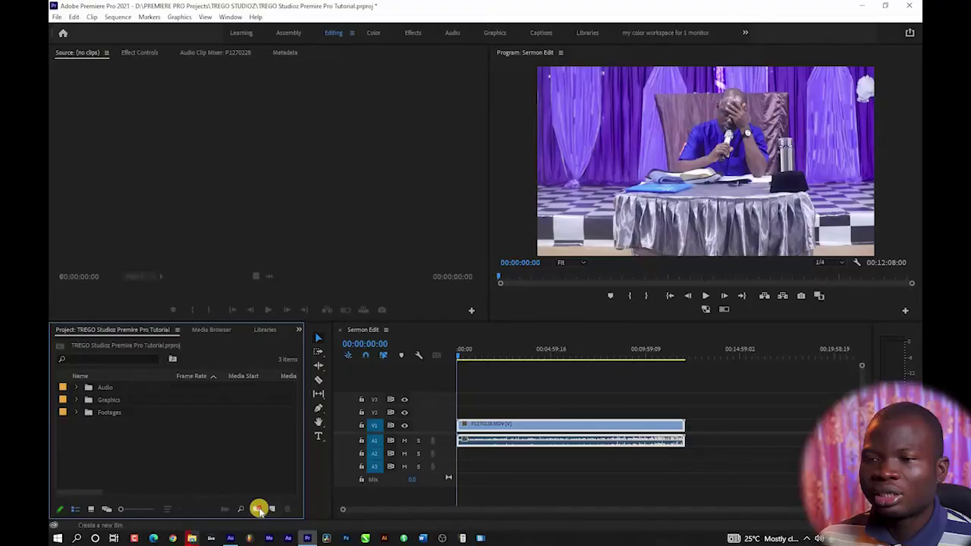
# - Create a new bin named 'sequences' in the project
pyautogui.click(256, 509)
pyautogui.write('I')
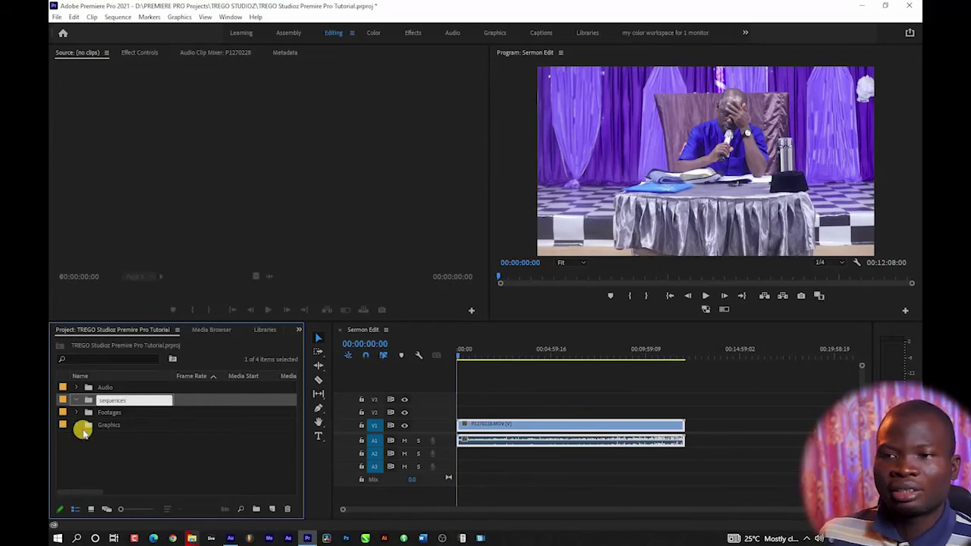
pyautogui.click(87, 417)
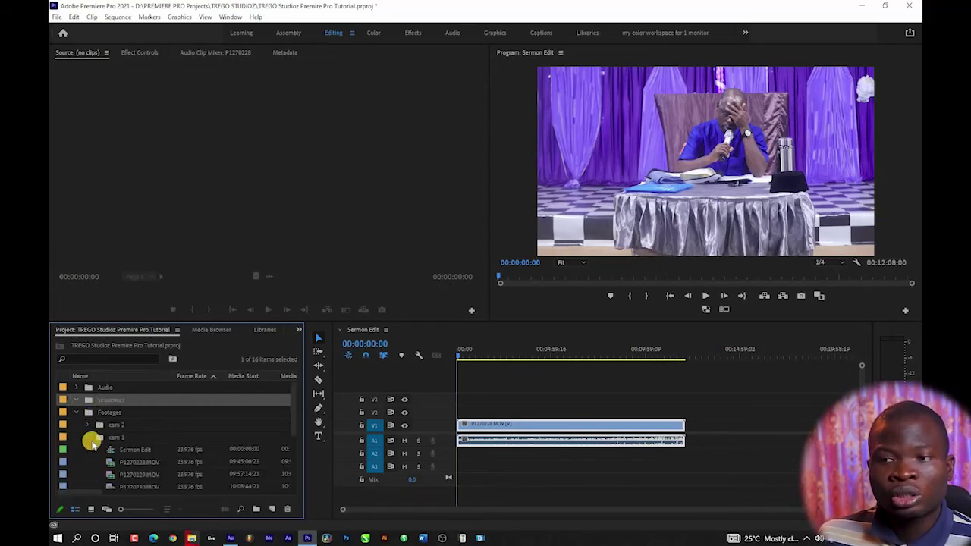
# - Move the Sermon Edit sequence from cam 1 into the sequences bin, then select its timeline clip
pyautogui.click(114, 449)
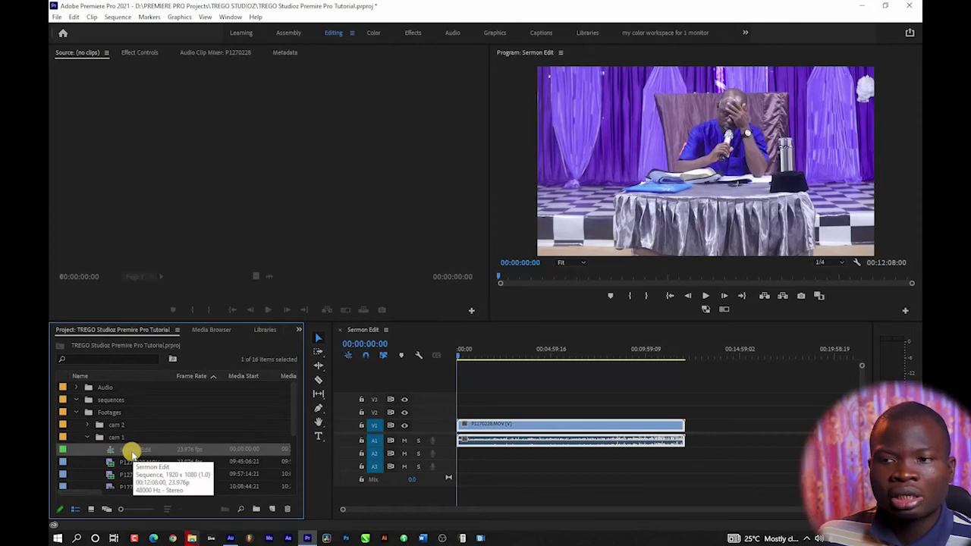
pyautogui.moveTo(113, 424); pyautogui.dragTo(107, 405)
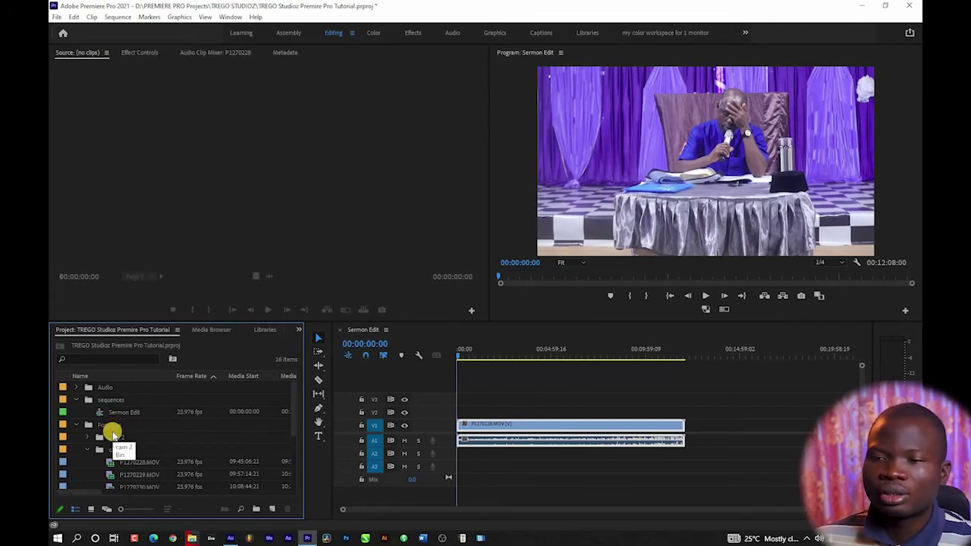
pyautogui.click(526, 427)
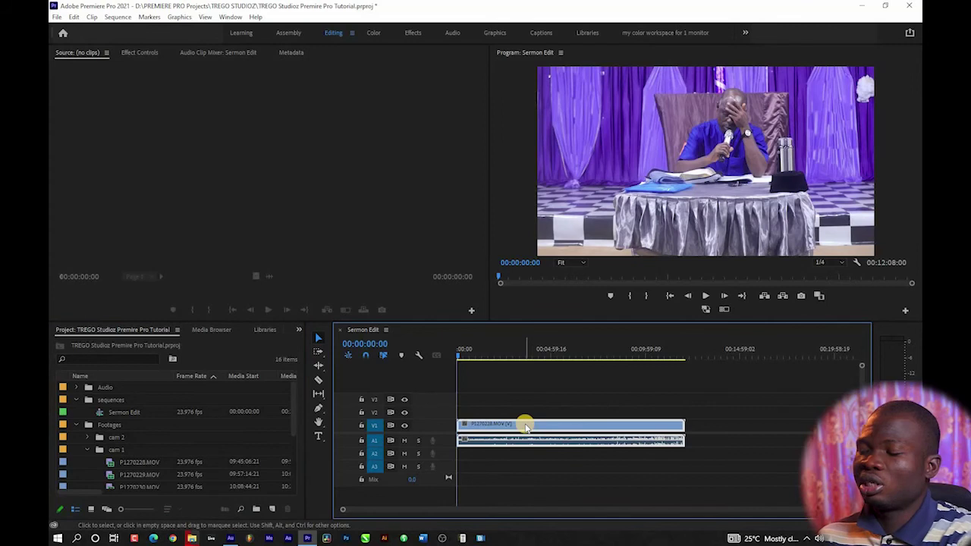